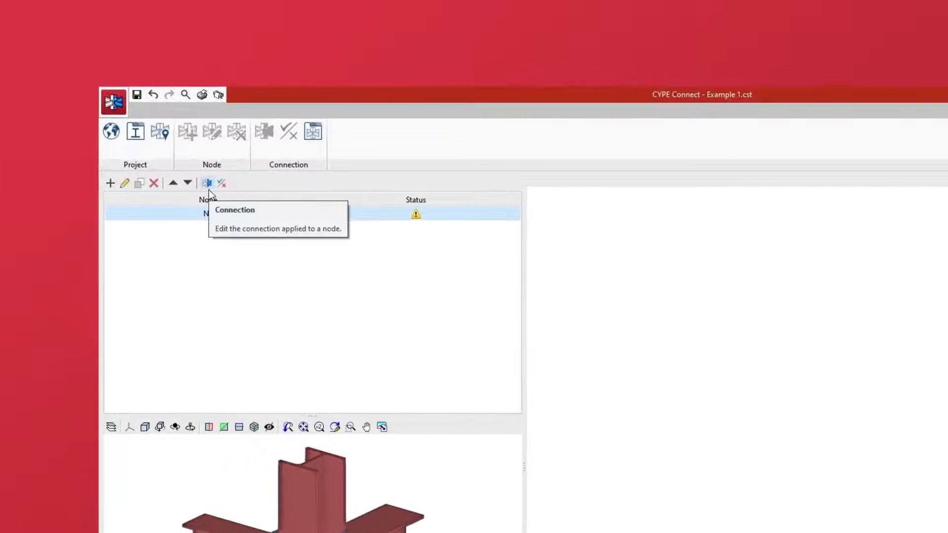
- Open the node's connection for editing and bring up its analysis loads
click(207, 184)
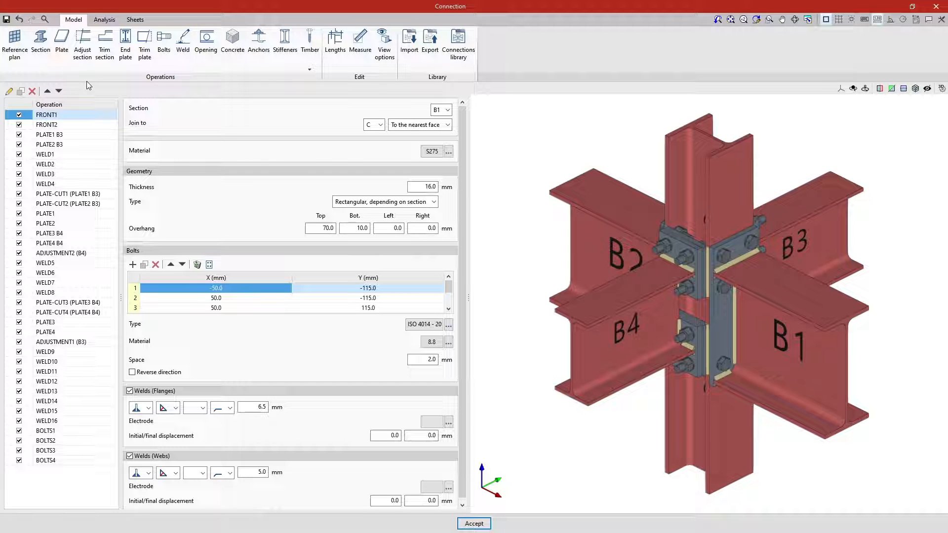
click(111, 20)
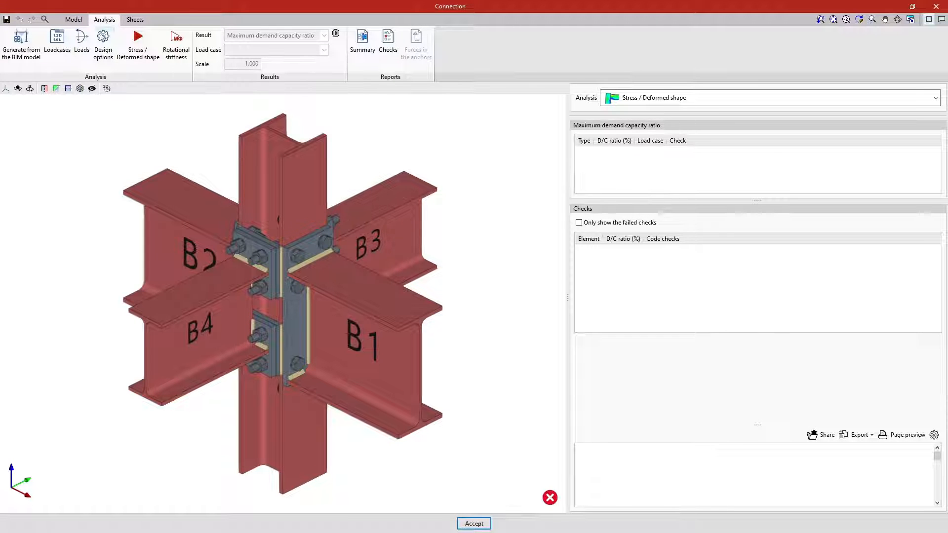
click(81, 55)
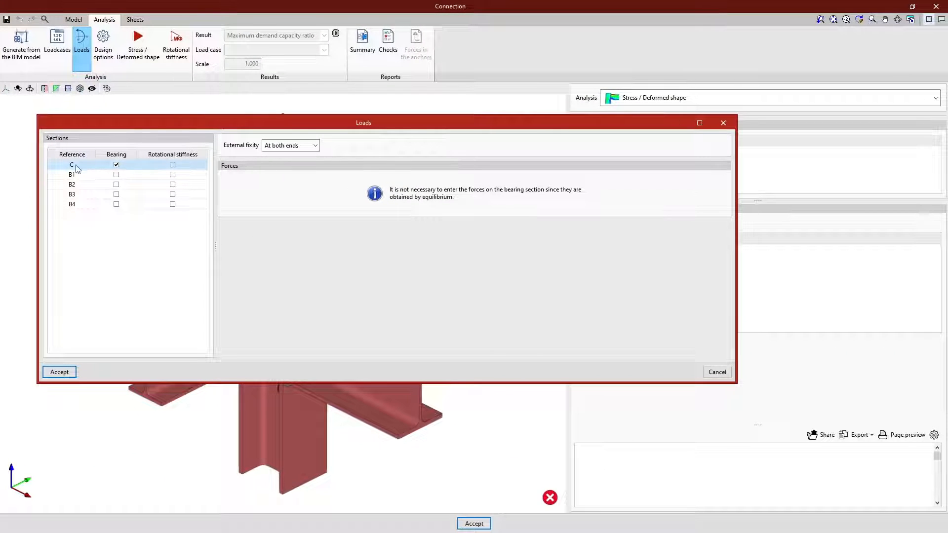
- Review the end-of-bar forces defined for sections B1, B2 and B3
click(79, 176)
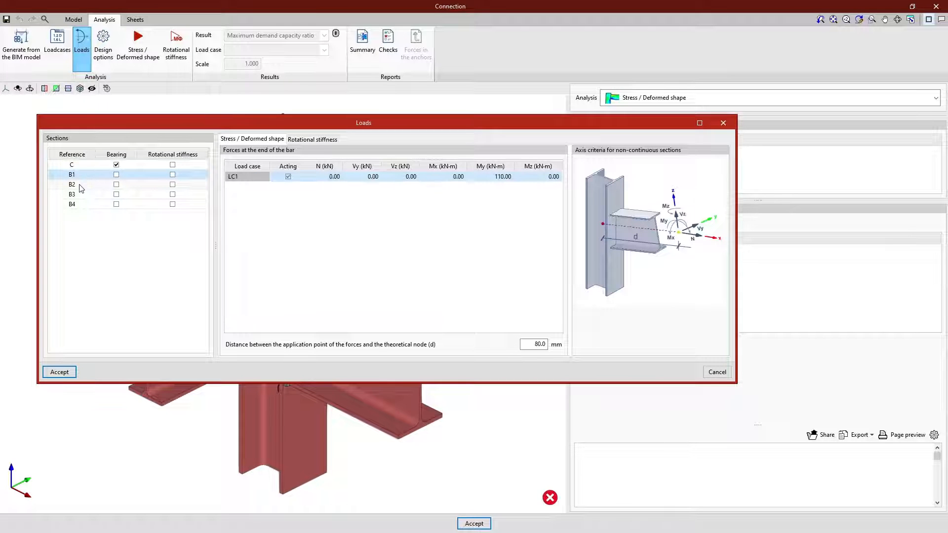
click(80, 189)
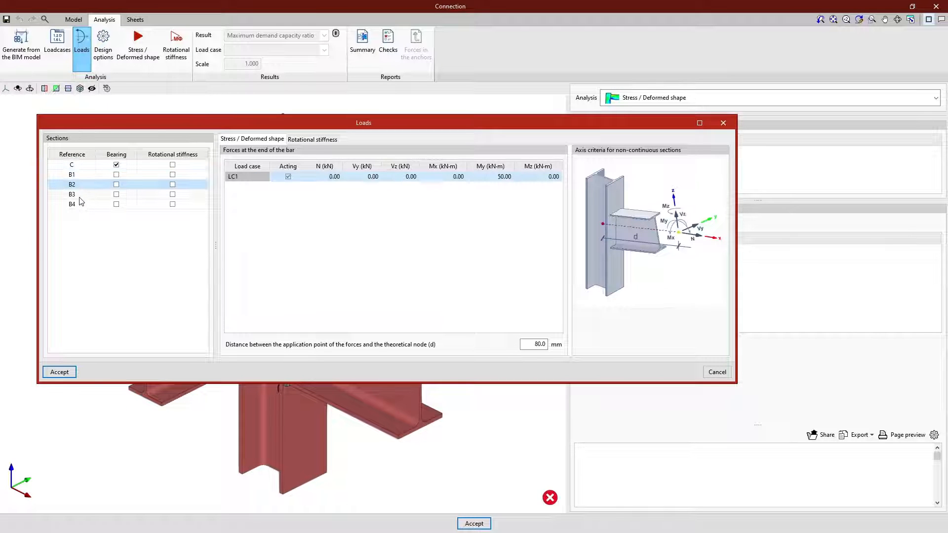
click(80, 196)
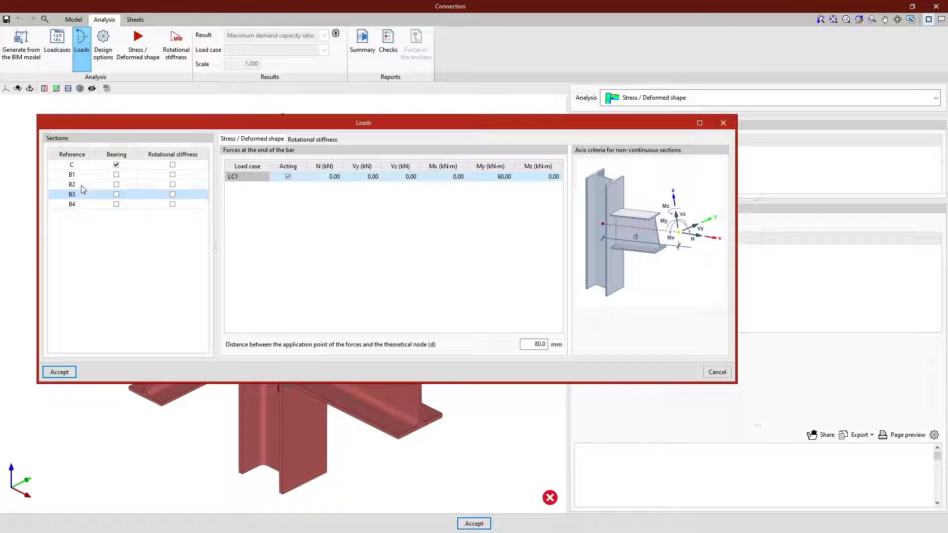
- Set the external fixity of bearing section C to At both ends
click(89, 166)
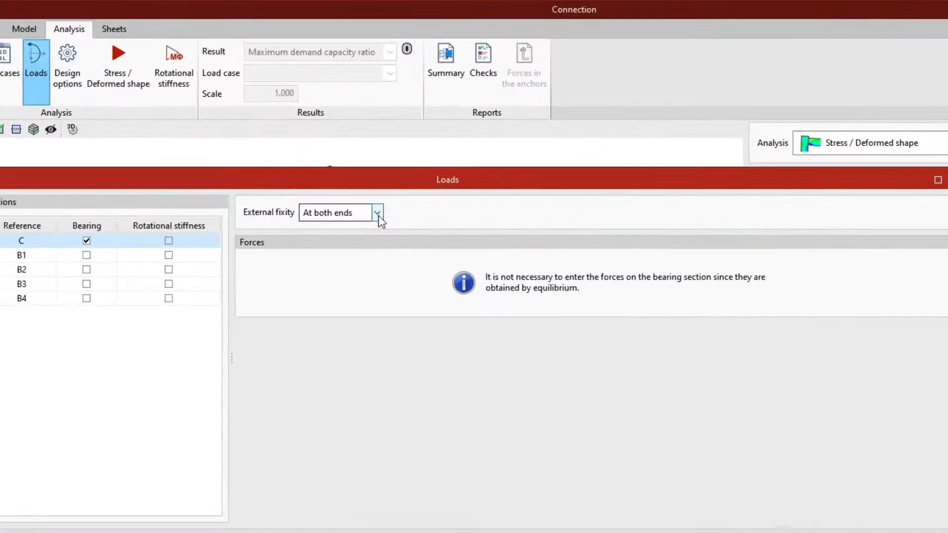
click(316, 148)
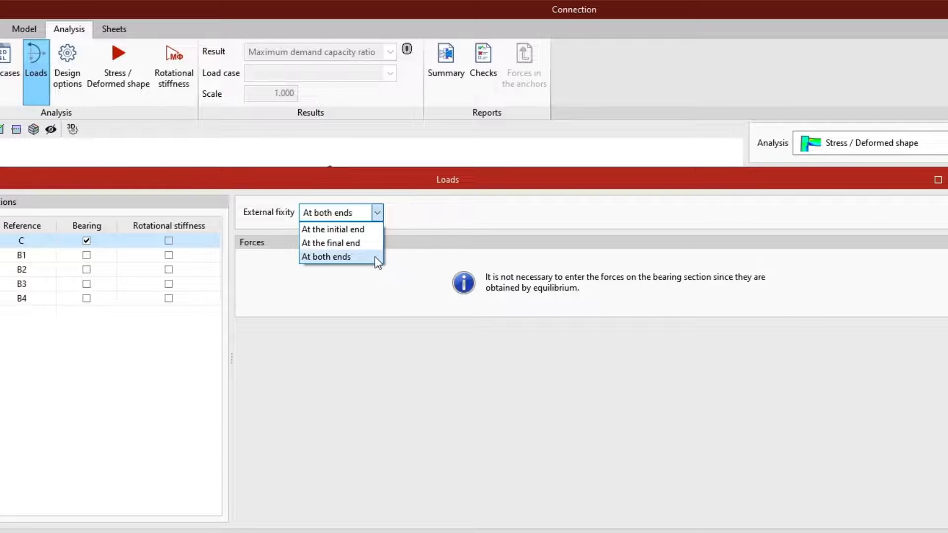
click(374, 256)
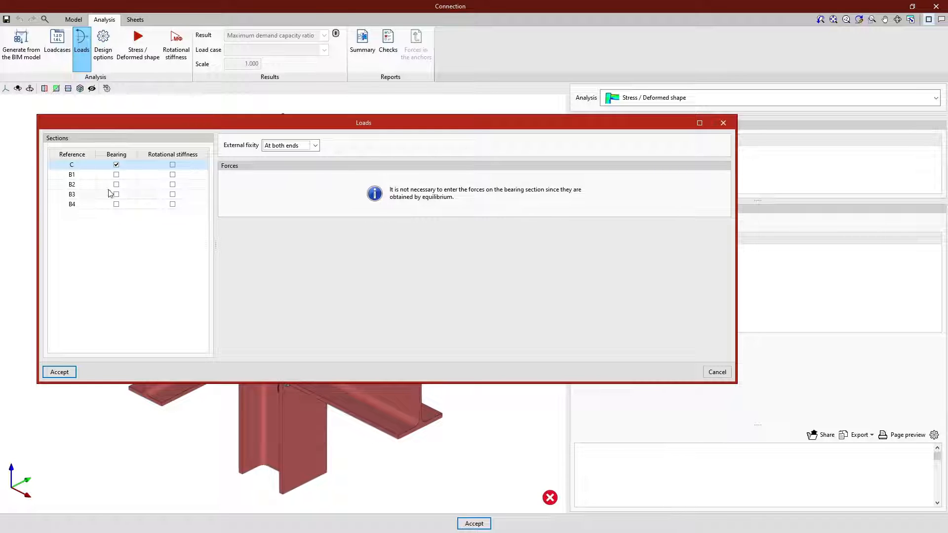
- Examine each LC1 force and moment component of section B1 and the copy, paste and export options of the forces table
click(83, 177)
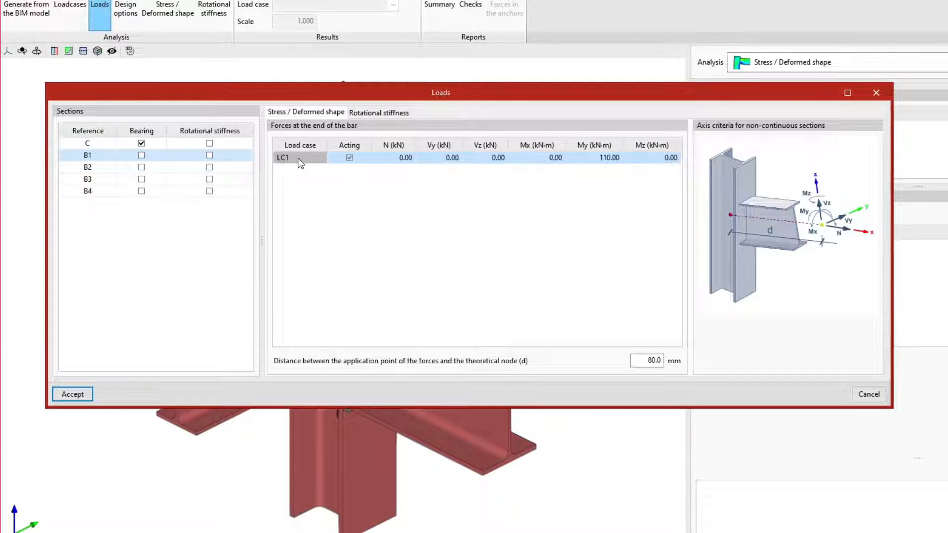
click(384, 157)
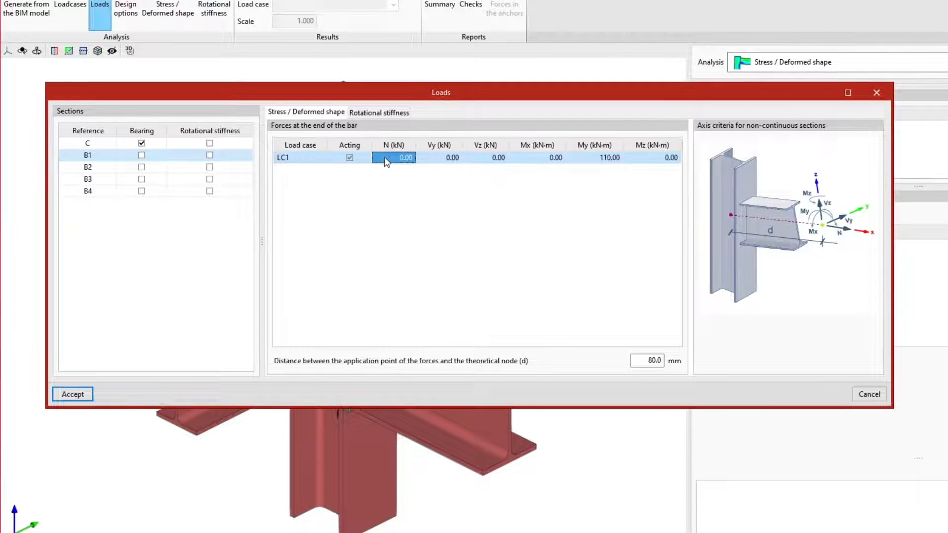
click(430, 158)
click(476, 158)
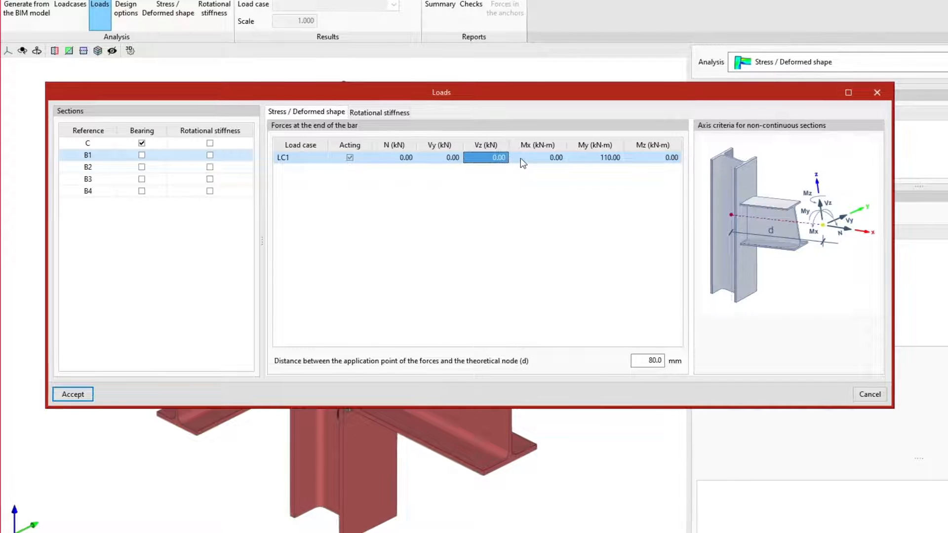
click(548, 158)
click(600, 157)
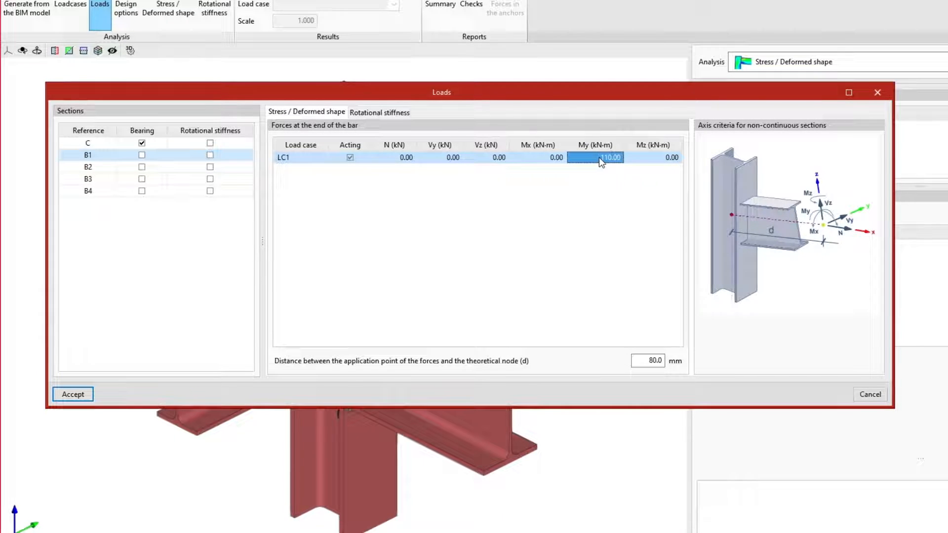
click(642, 159)
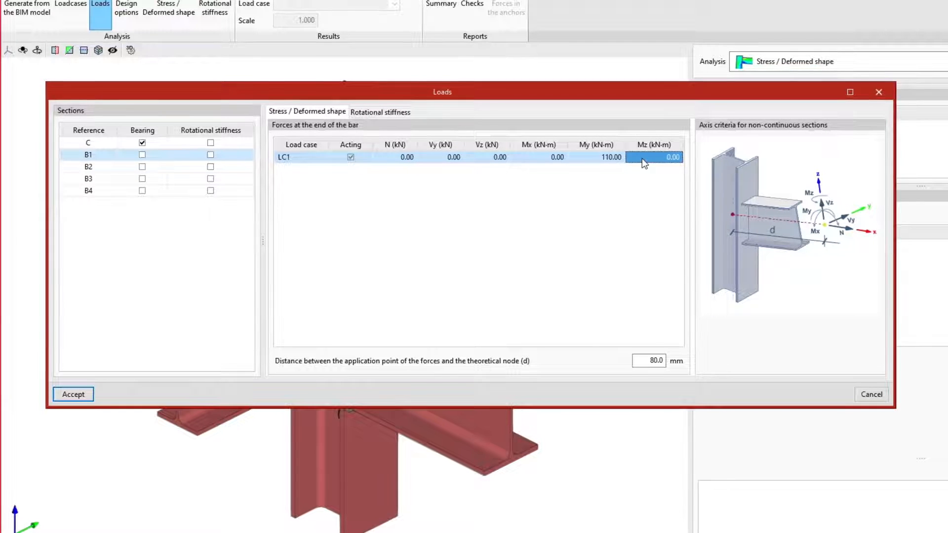
right_click(642, 160)
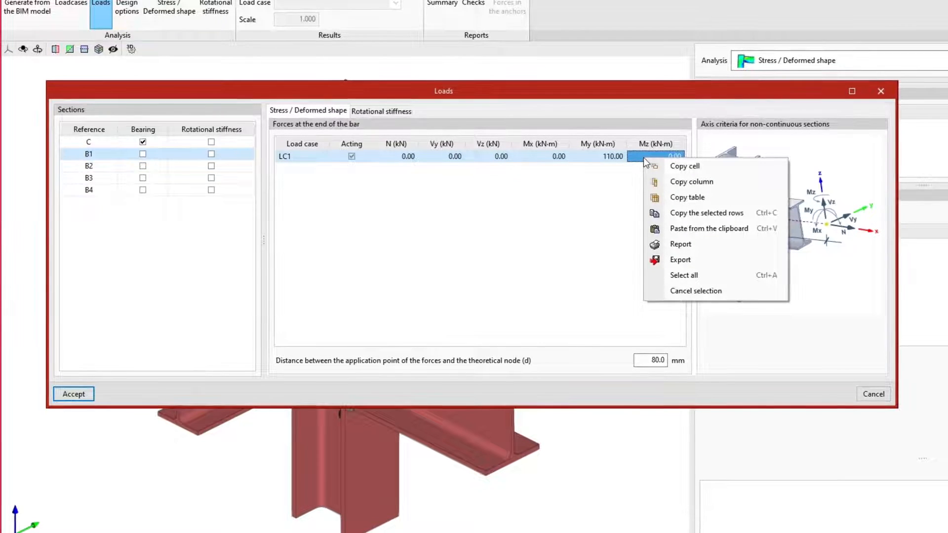
click(648, 156)
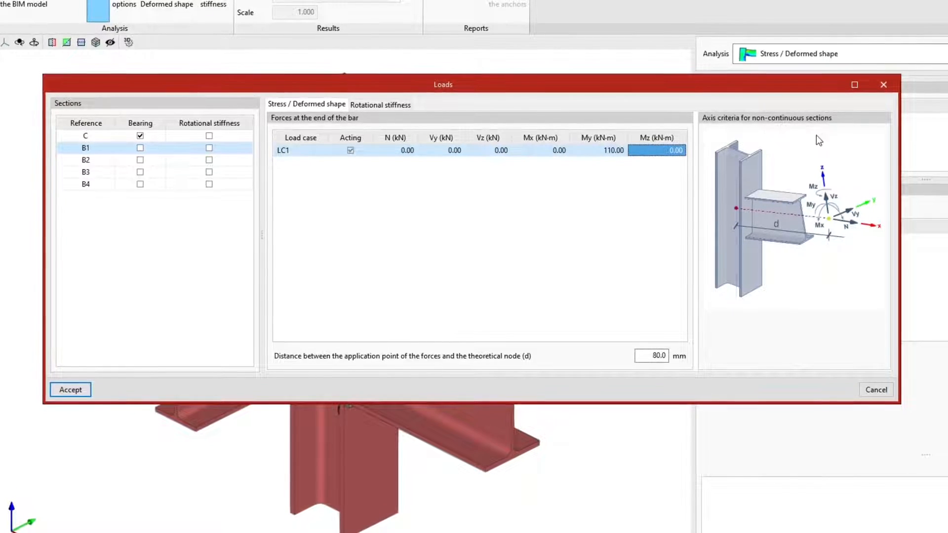
- Try 0 mm as section B1's distance between the force application point and the theoretical node, and set it back to 80 mm
double_click(660, 352)
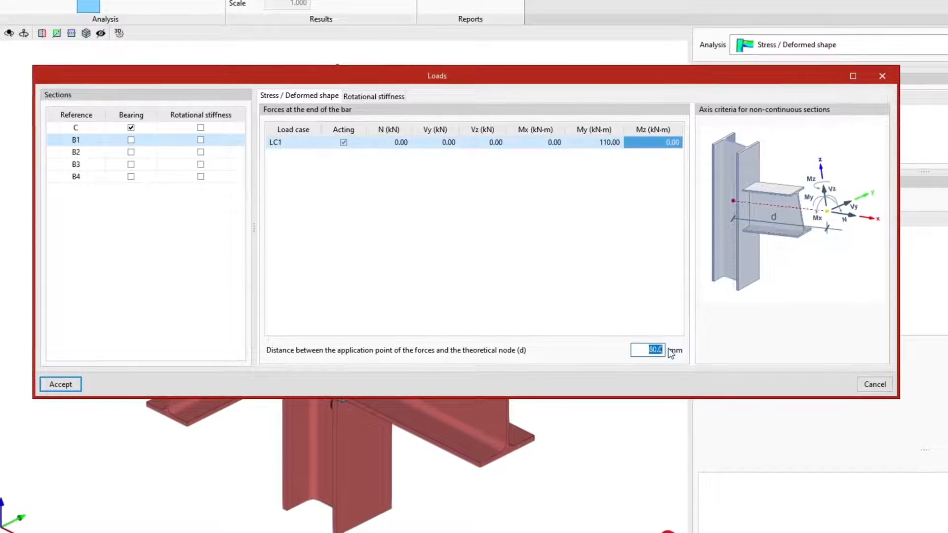
text(0)
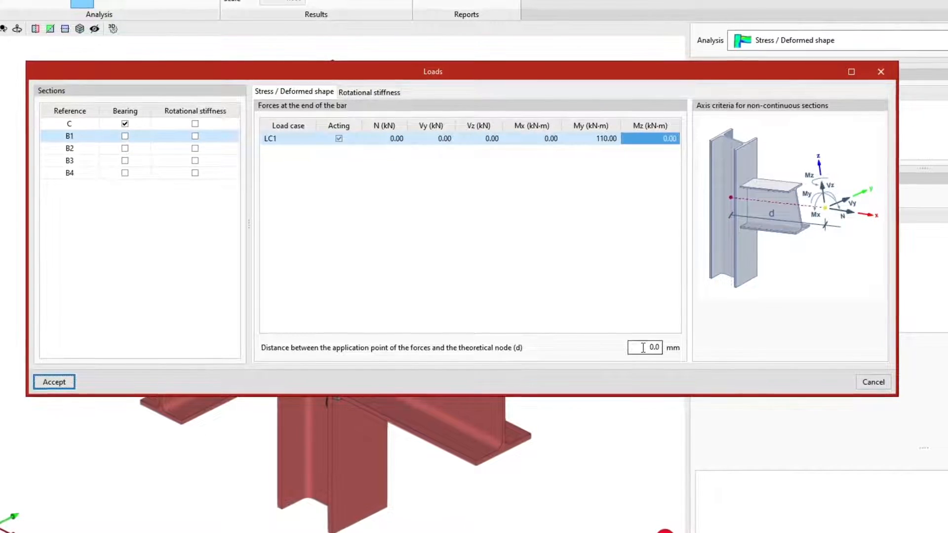
drag(633, 347, 674, 350)
text(80)
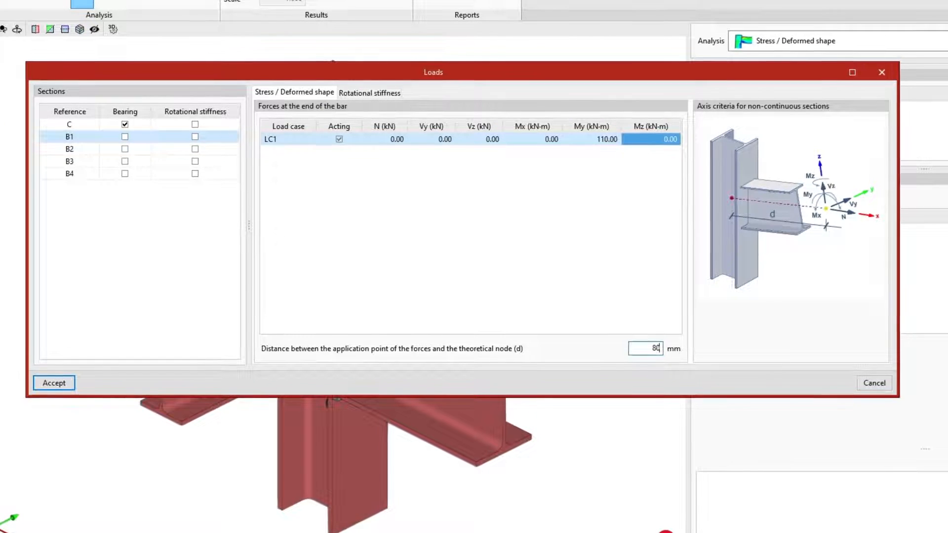
key(Tab)
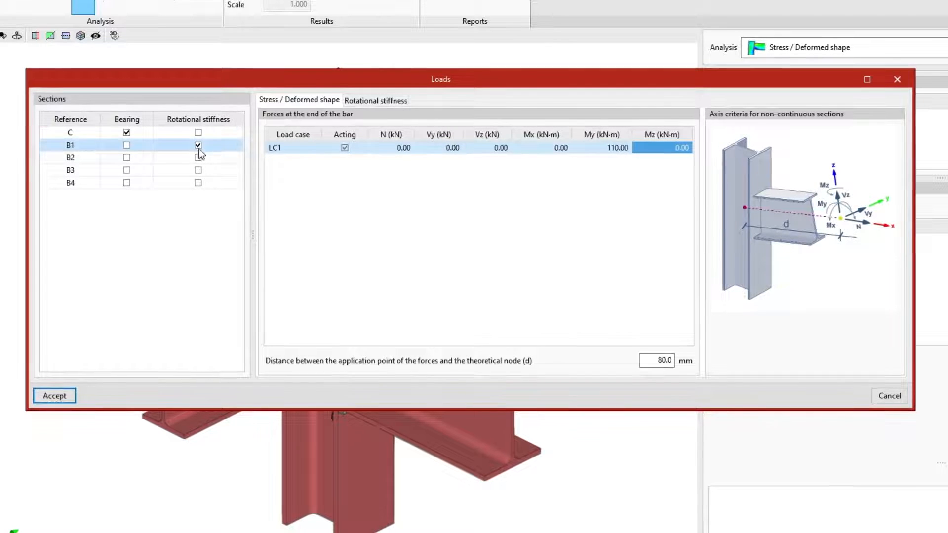
- Enable rotational stiffness for sections B1 and B3, and add load case LC-2 to B3's rotational stiffness forces
click(198, 170)
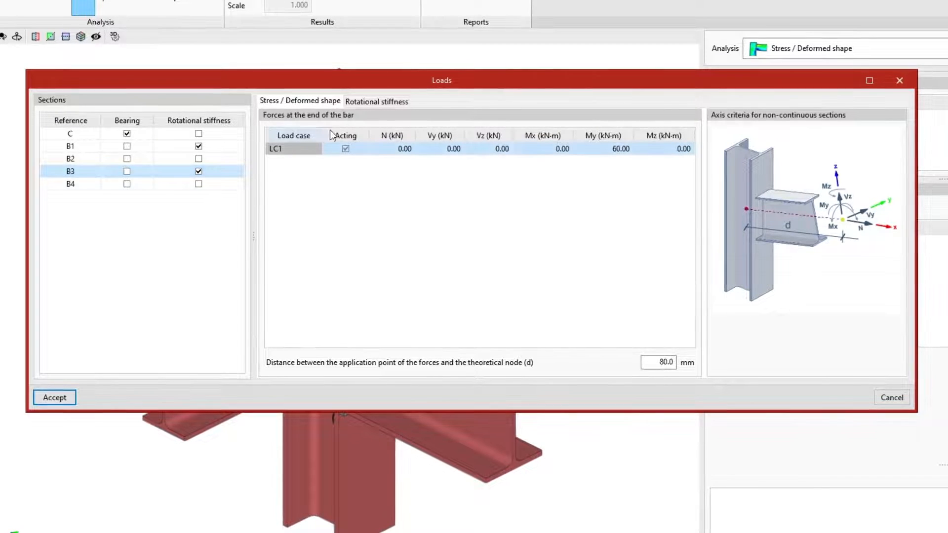
click(374, 103)
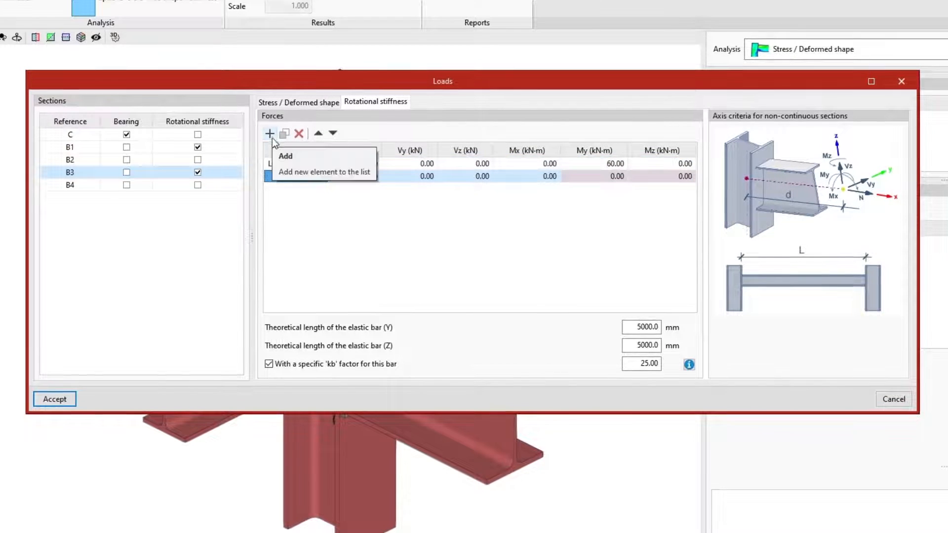
click(280, 175)
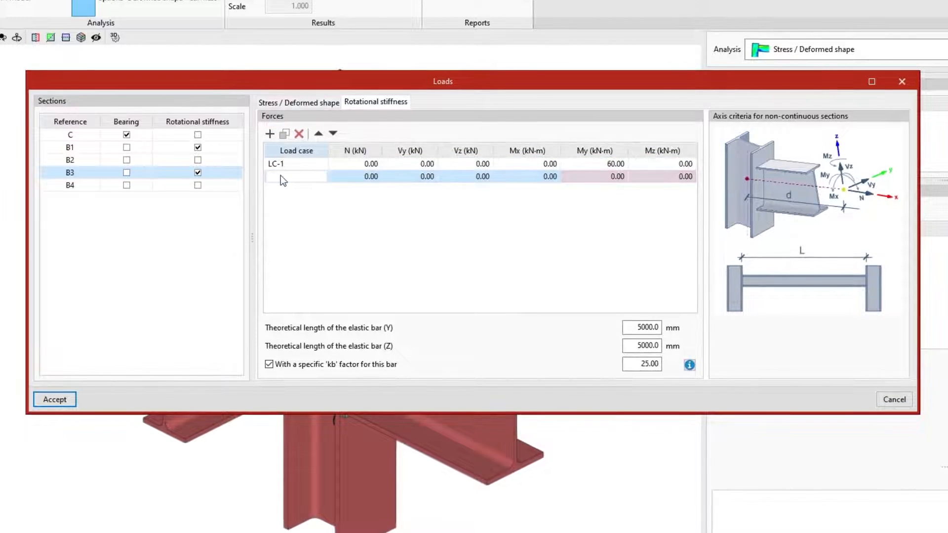
text(LC)
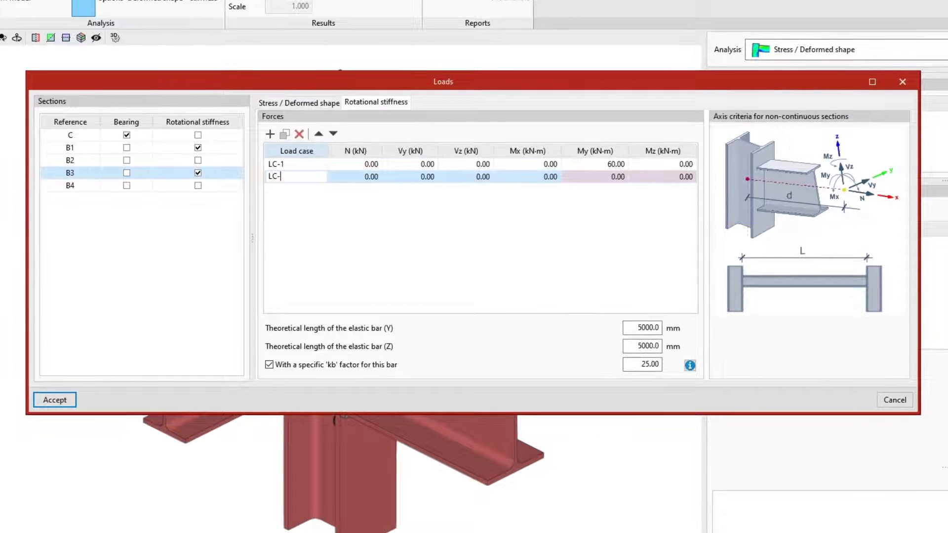
text(-2)
key(Tab)
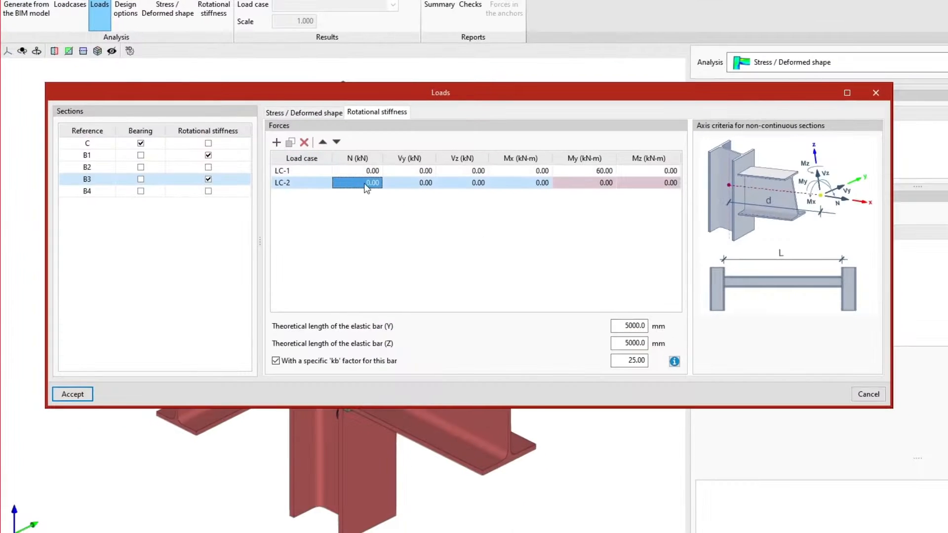
- Go through the LC-2 force components of section B3 and set its My moment to 70 kN·m
click(397, 184)
click(455, 183)
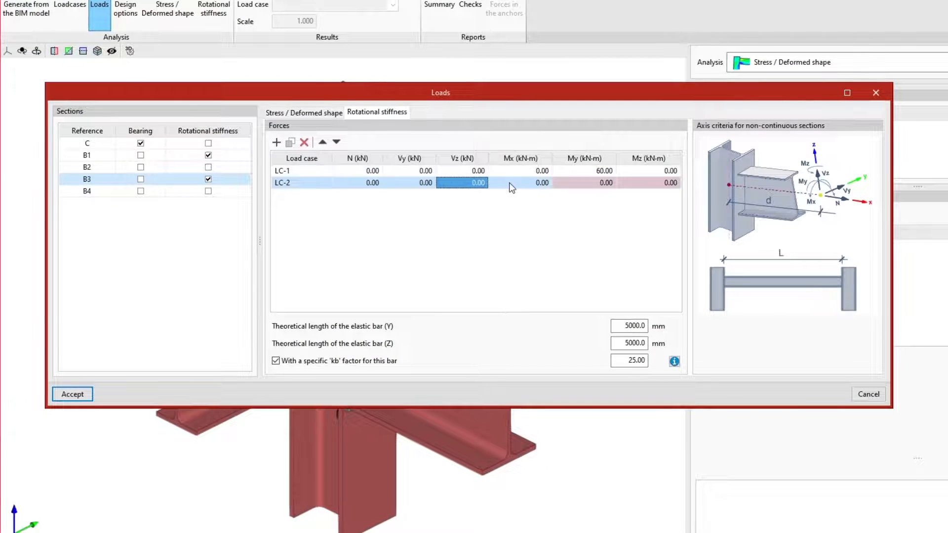
click(540, 183)
click(580, 186)
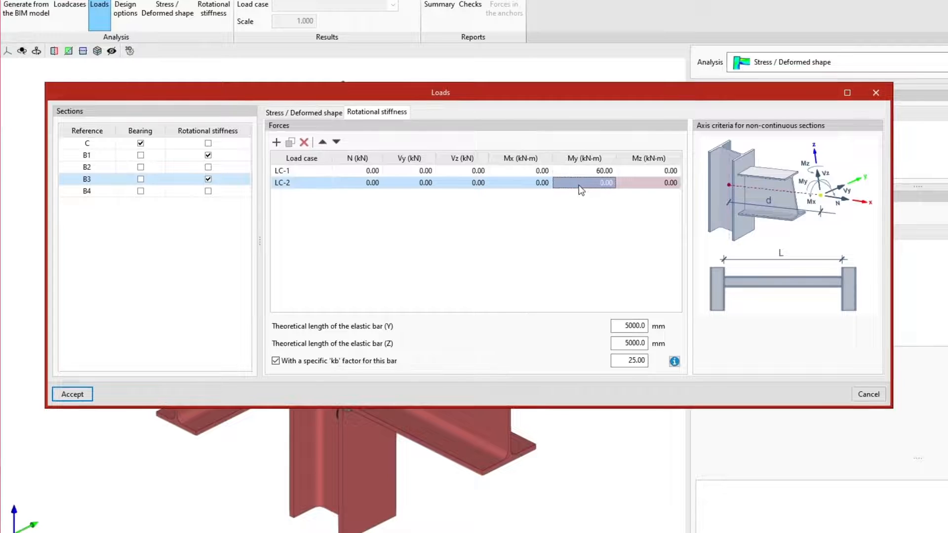
click(639, 186)
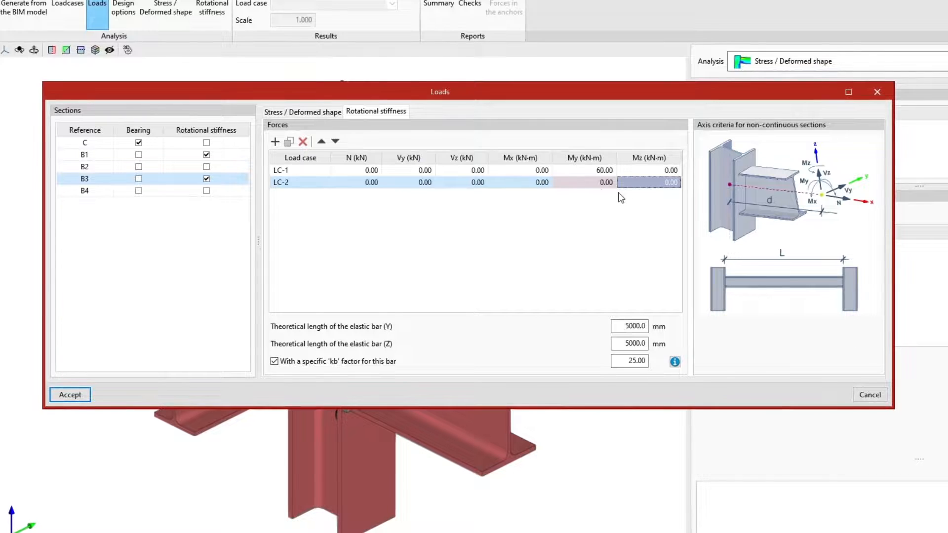
click(595, 186)
click(594, 187)
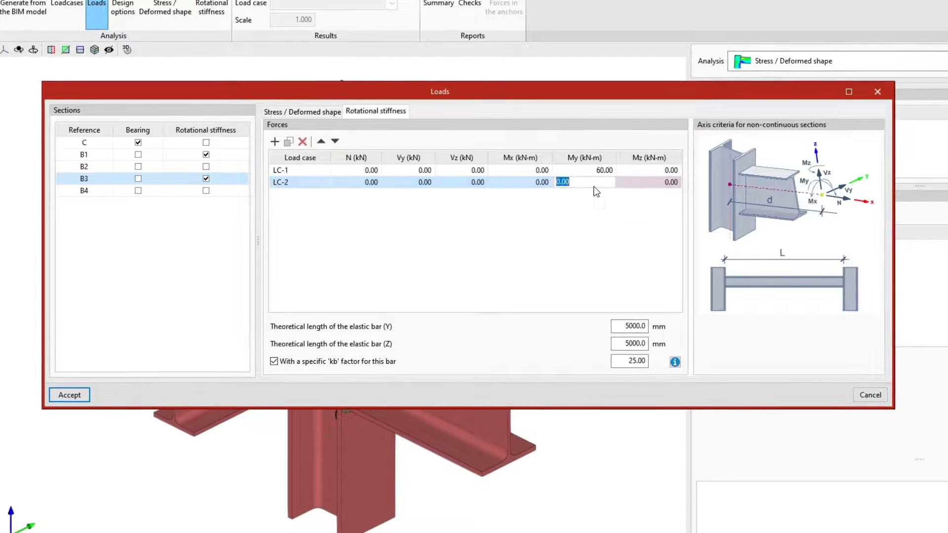
text(70)
key(Tab)
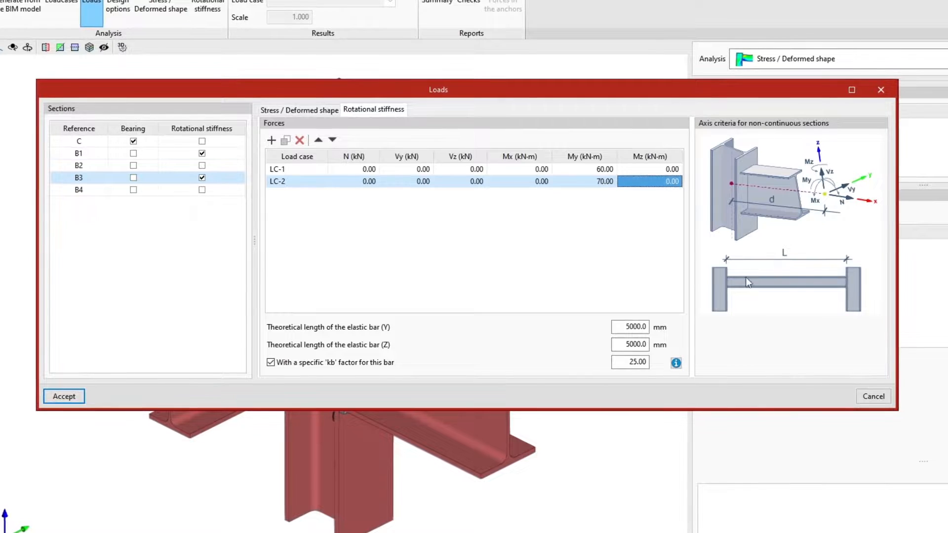
- Check B3's theoretical elastic bar lengths in Y and Z, and toggle its specific kb factor off and on again
click(619, 327)
drag(618, 327, 650, 344)
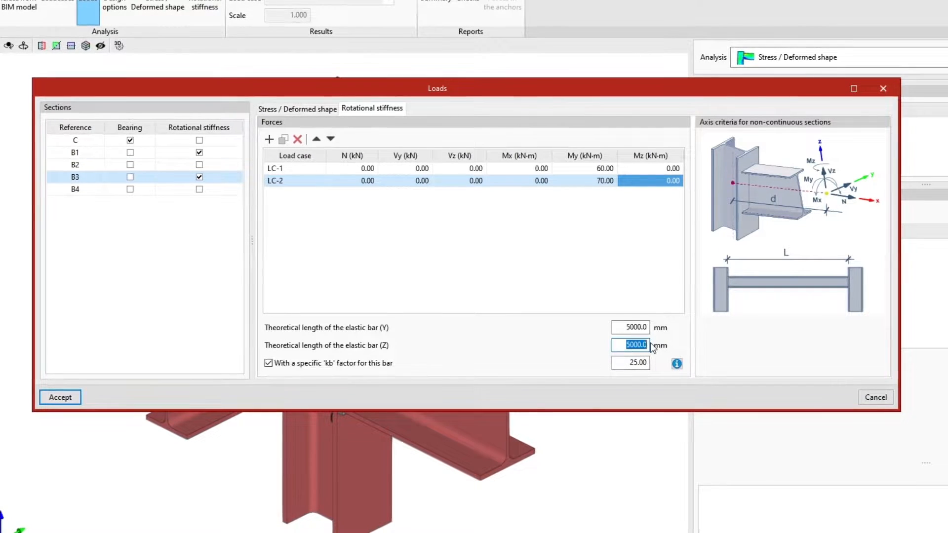
click(268, 364)
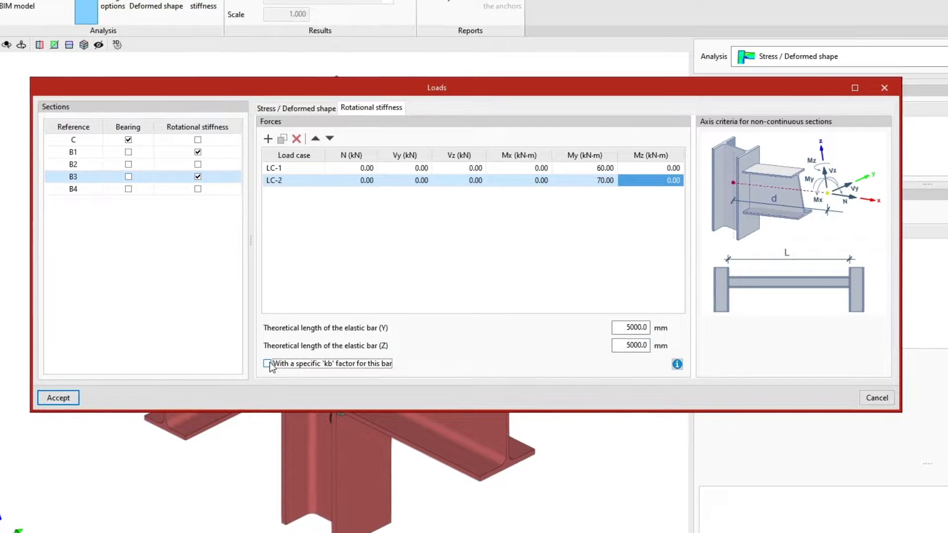
click(270, 365)
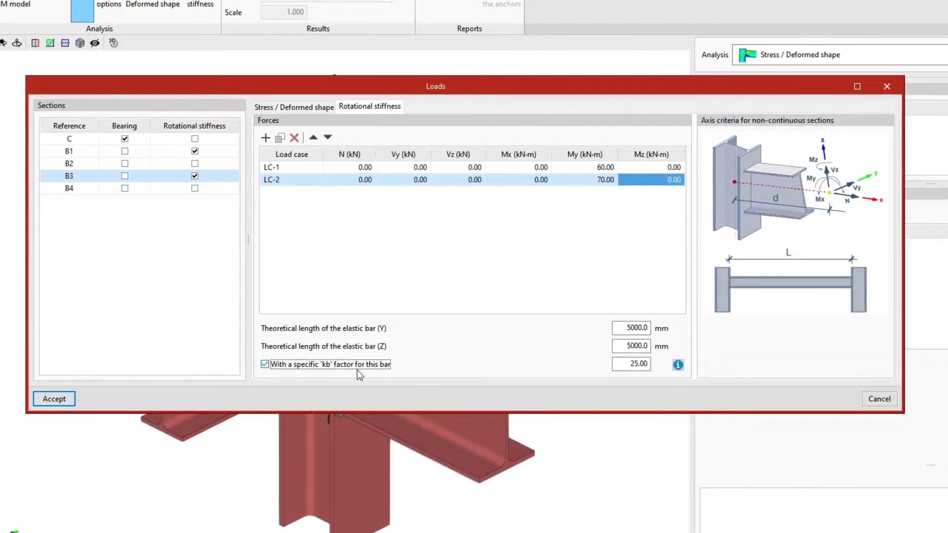
- View the kb factor classification diagram and accept the loads defined for the connection
click(678, 366)
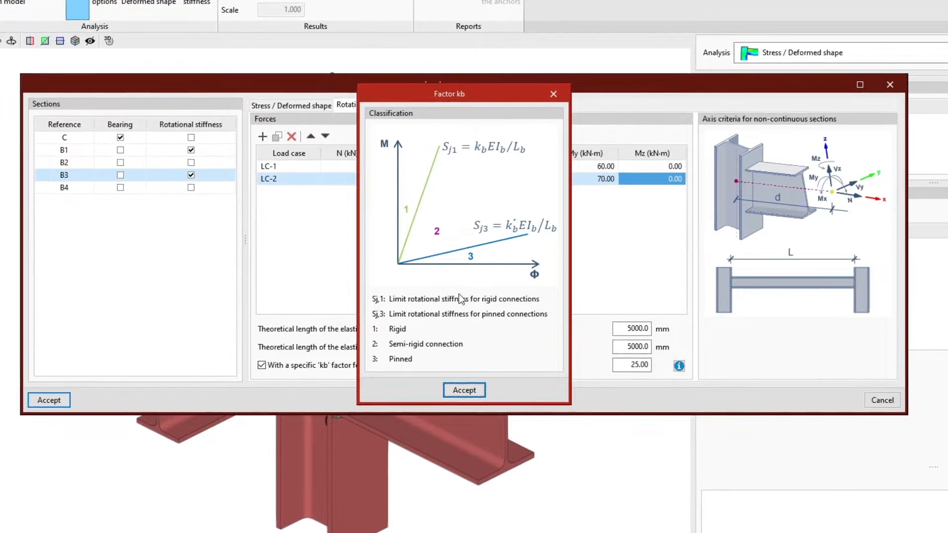
click(455, 392)
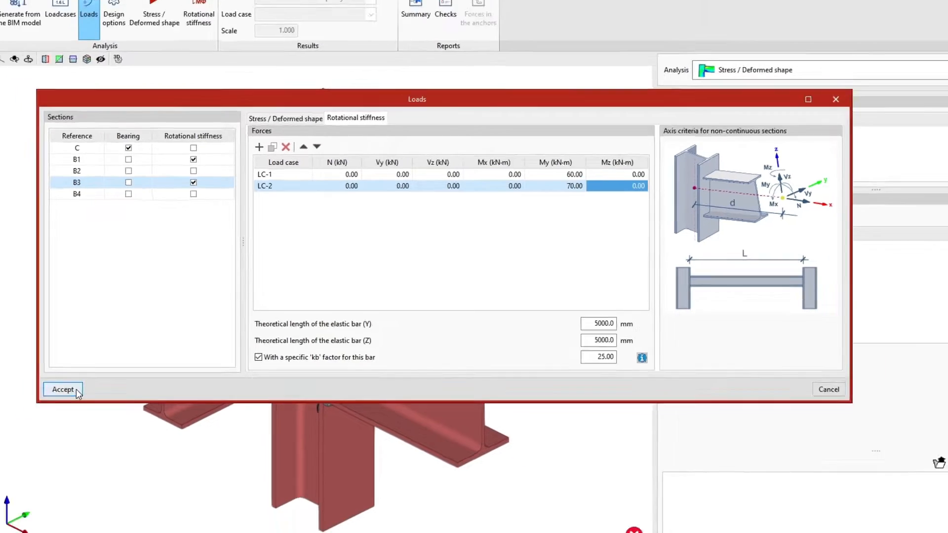
click(48, 401)
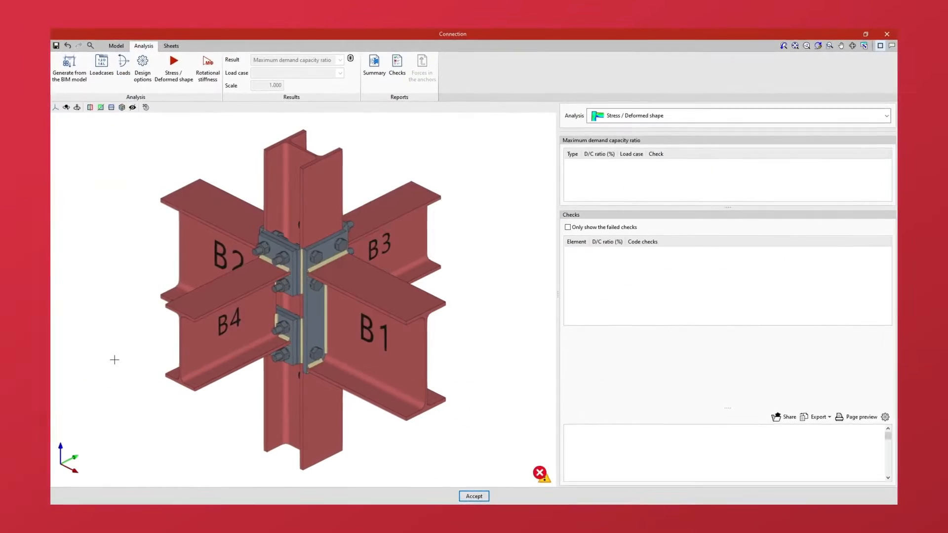